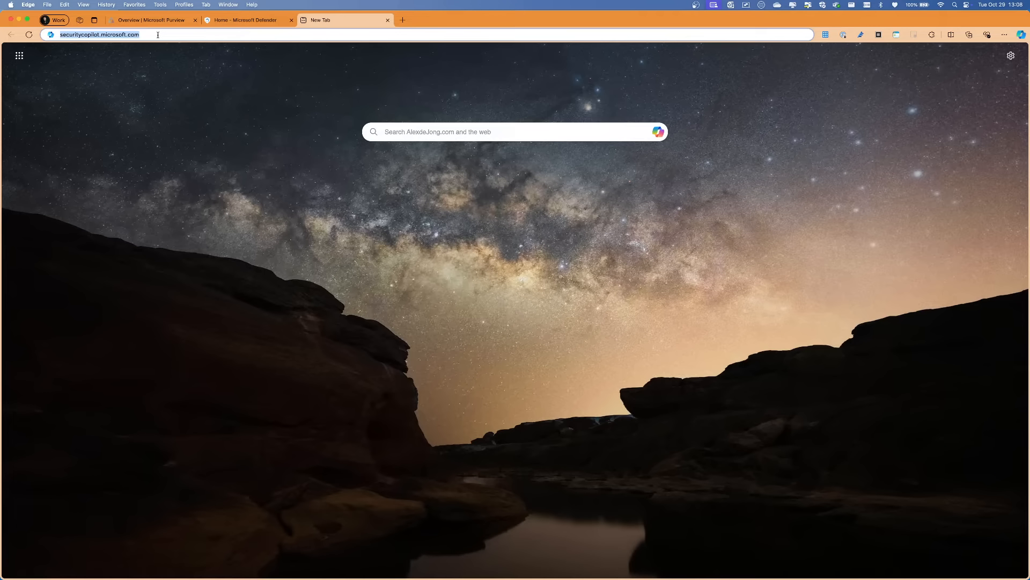
Open securitycopilot.microsoft.com and choose MicrosoftSponsorship as the Azure subscription for the new security capacity.
{"action": "left_click", "coordinate": [158, 35]}
{"action": "key", "text": "Return"}
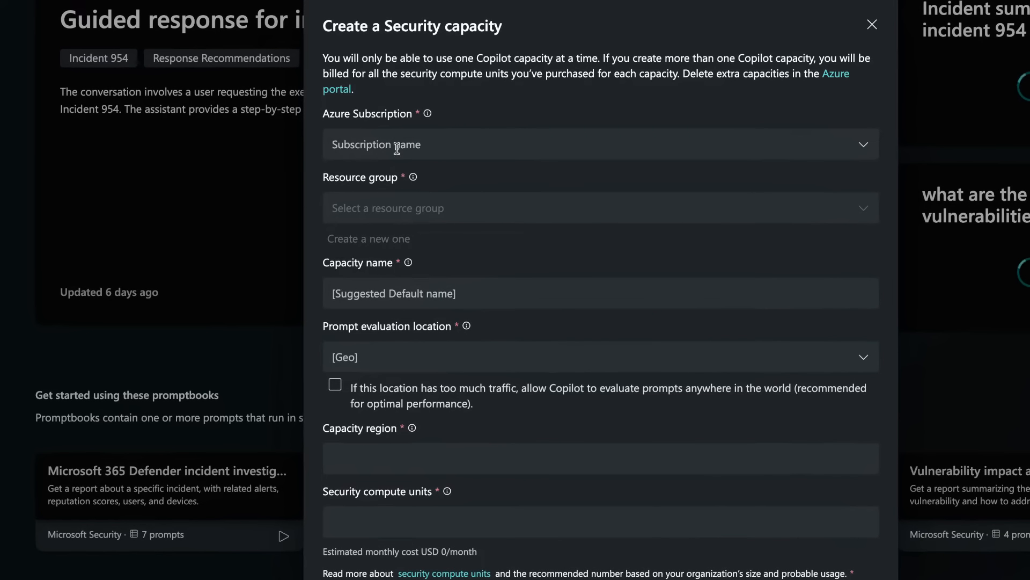
{"action": "left_click", "coordinate": [394, 148]}
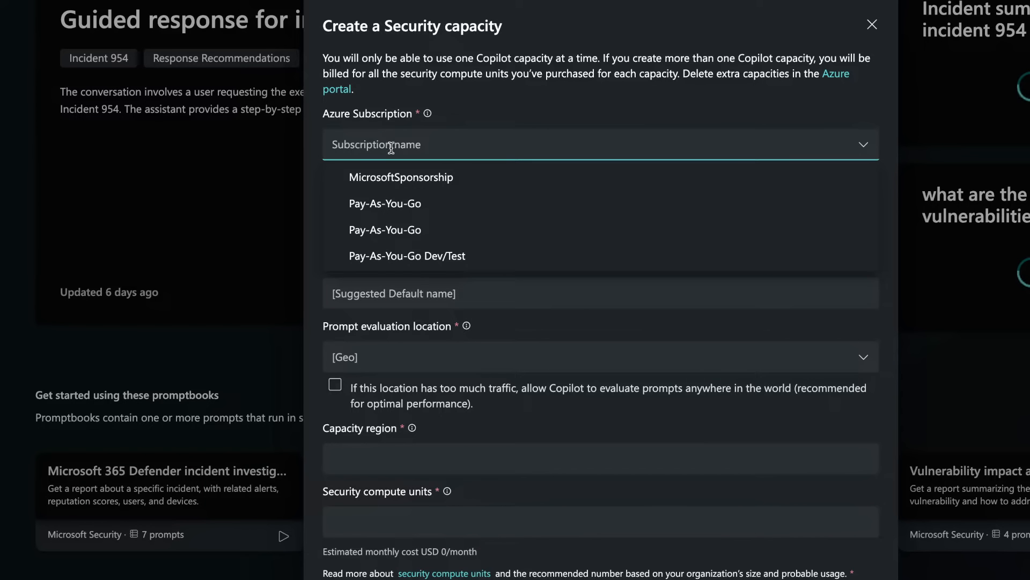
{"action": "left_click", "coordinate": [401, 179]}
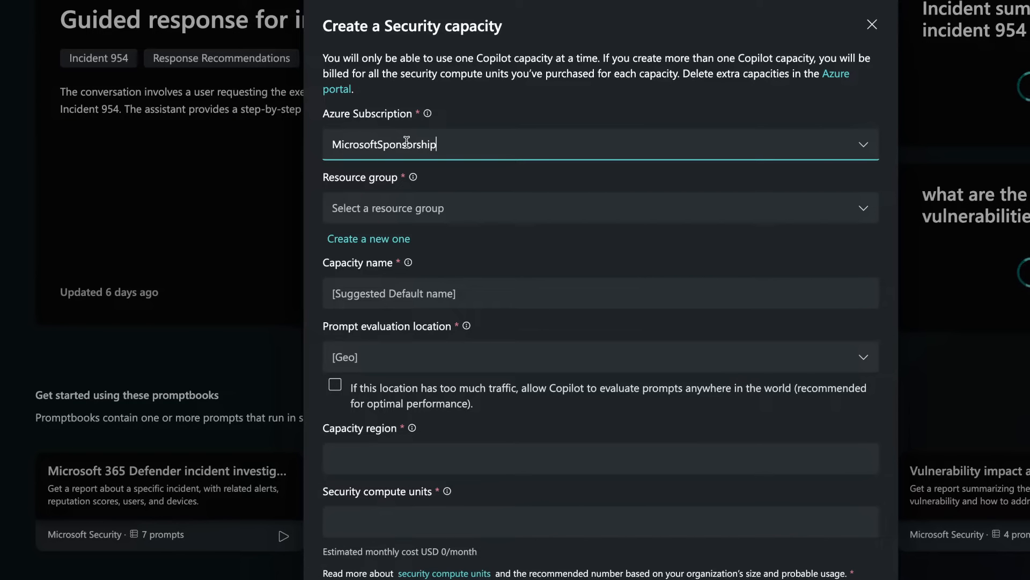
Assign the capacity to the seccopilot resource group and name it SecurityCopilotCapacity1.
{"action": "left_click", "coordinate": [452, 204]}
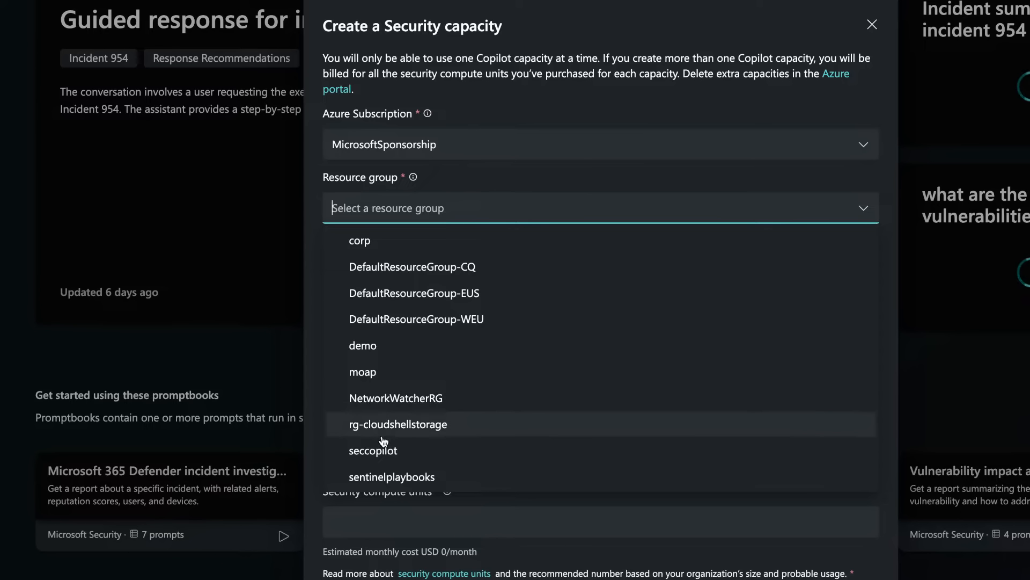
{"action": "left_click", "coordinate": [424, 450]}
{"action": "scroll", "coordinate": [439, 218], "scroll_direction": "down", "scroll_amount": 1}
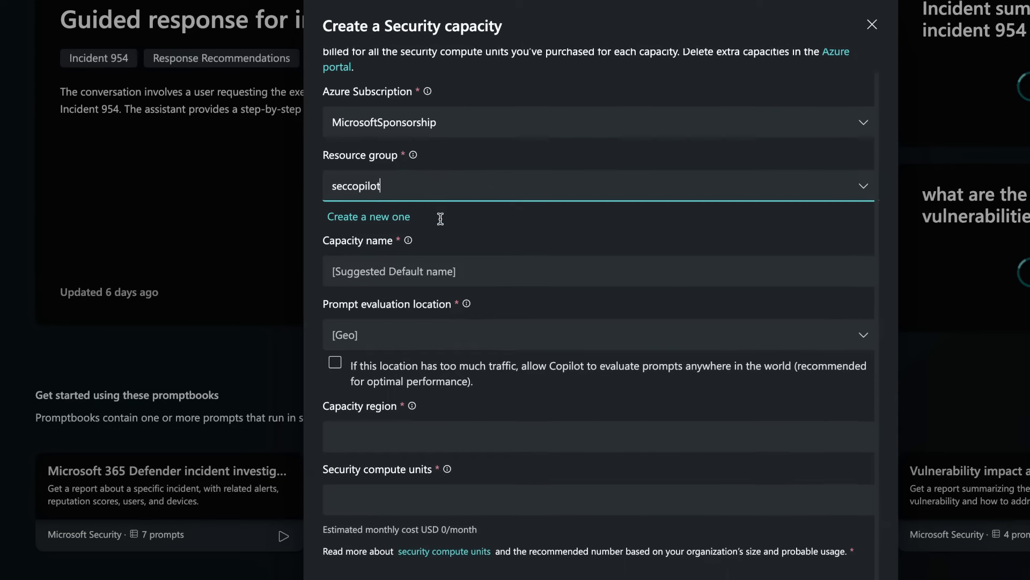
{"action": "left_click", "coordinate": [464, 270]}
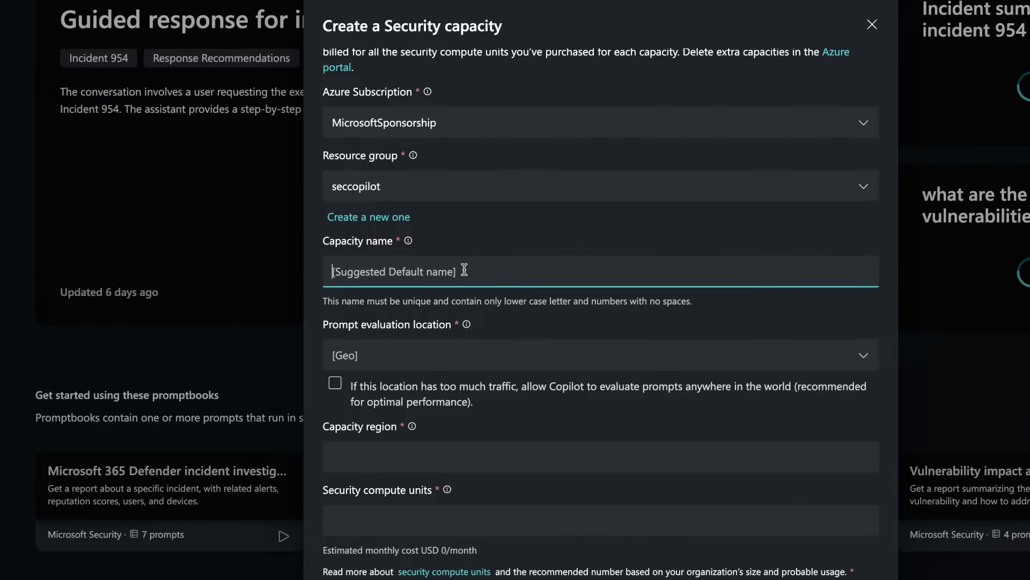
{"action": "type", "text": "Se"}
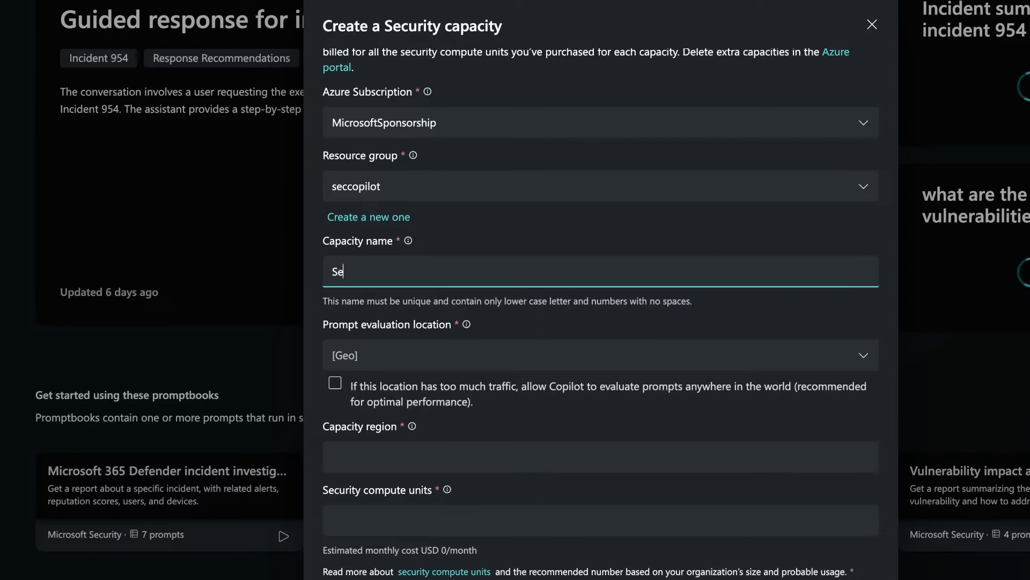
{"action": "type", "text": "curityCopilotCapacity"}
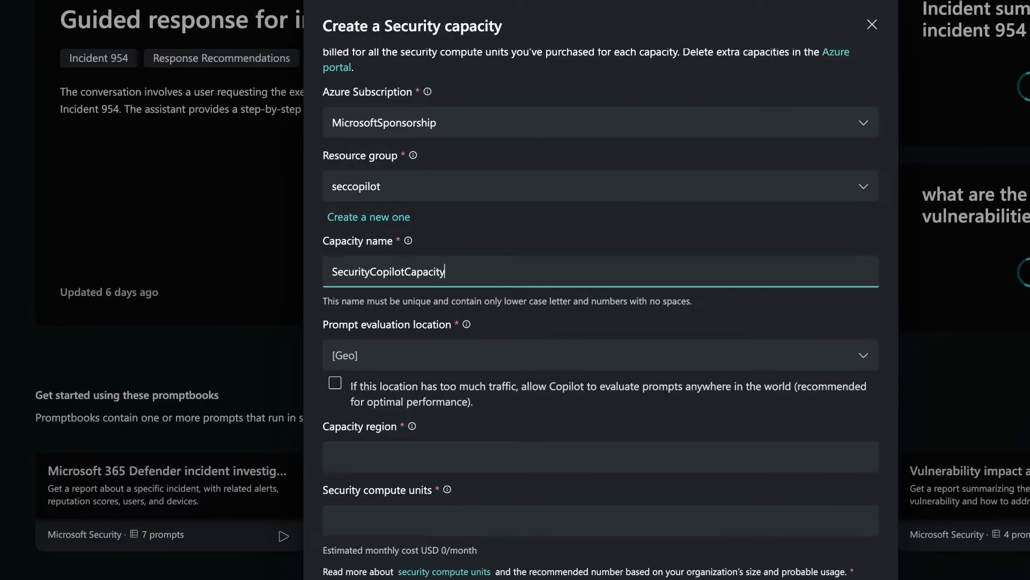
{"action": "type", "text": "1"}
Set the capacity's prompt evaluation location to Europe.
{"action": "scroll", "coordinate": [430, 336], "scroll_direction": "down", "scroll_amount": 1}
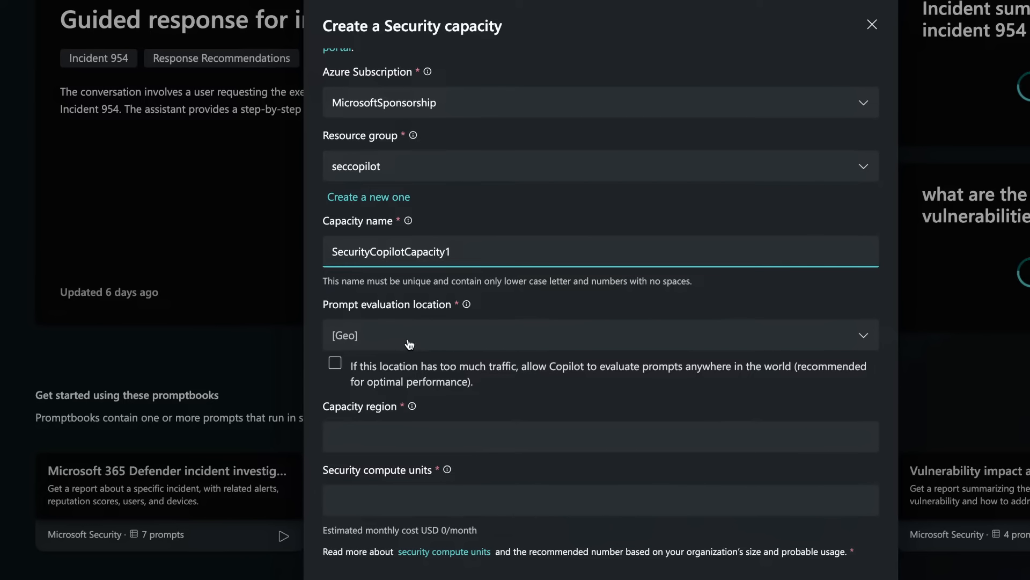
{"action": "left_click", "coordinate": [410, 342]}
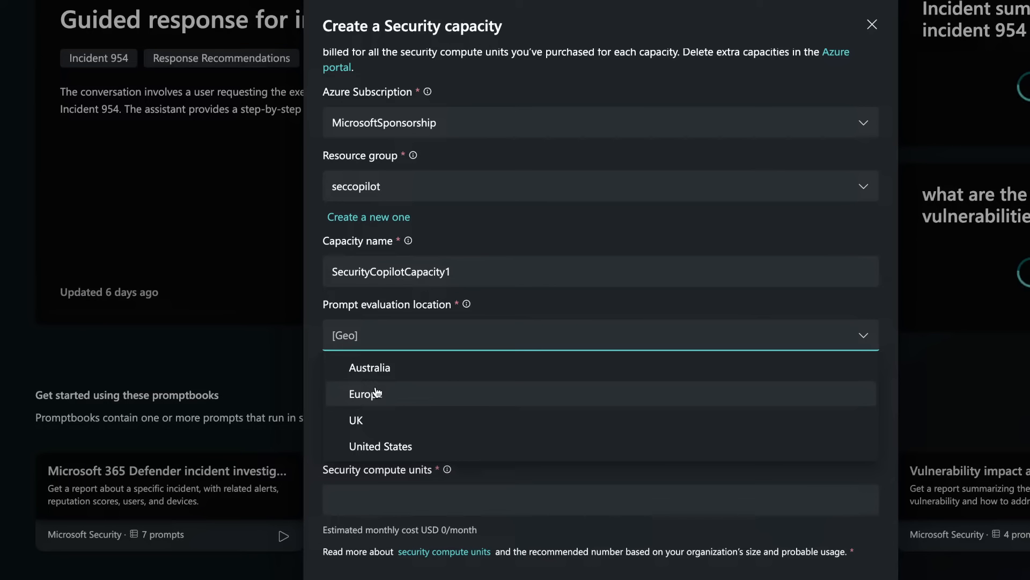
{"action": "left_click", "coordinate": [376, 393]}
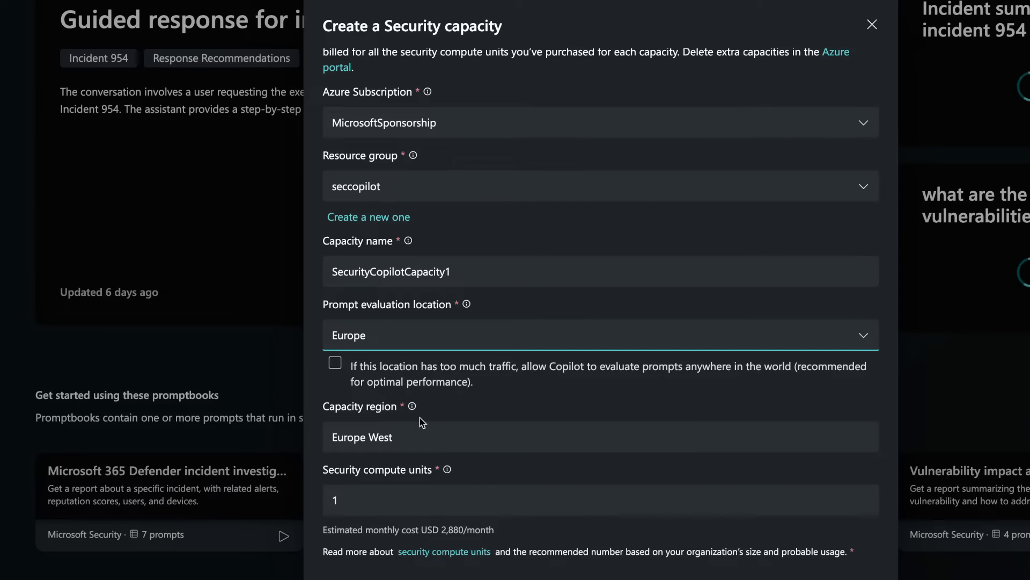
Switch the prompt evaluation location to United States to compare its capacity region, and return it to Europe.
{"action": "left_click", "coordinate": [422, 436]}
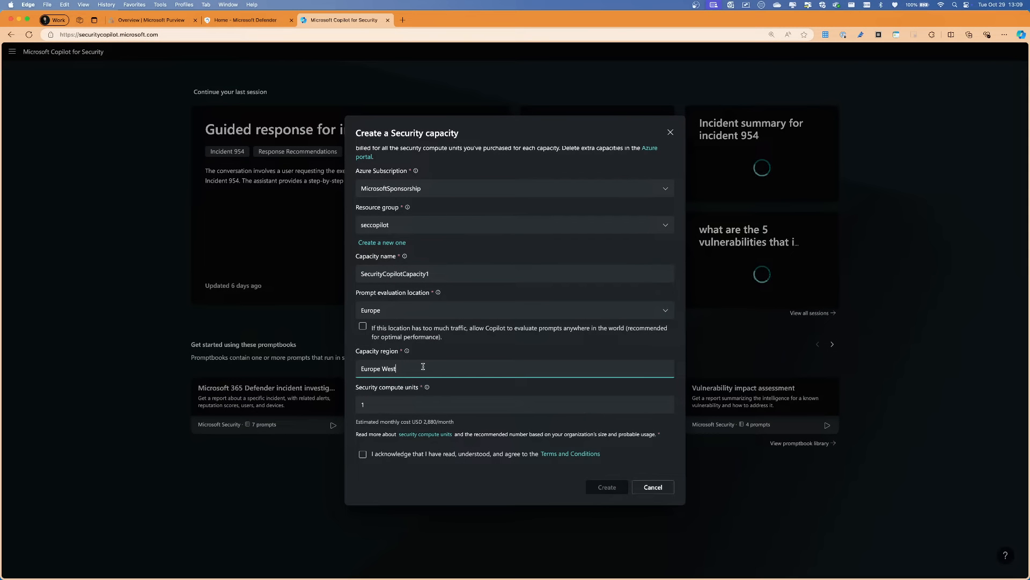
{"action": "left_click_drag", "start_coordinate": [400, 365], "coordinate": [363, 365]}
{"action": "left_click", "coordinate": [421, 368]}
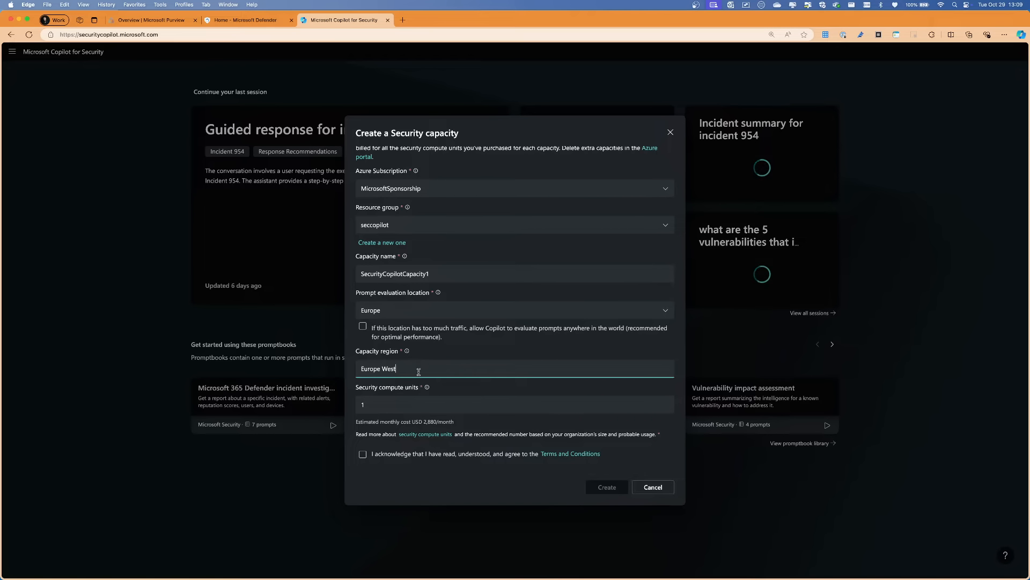
{"action": "left_click", "coordinate": [441, 313]}
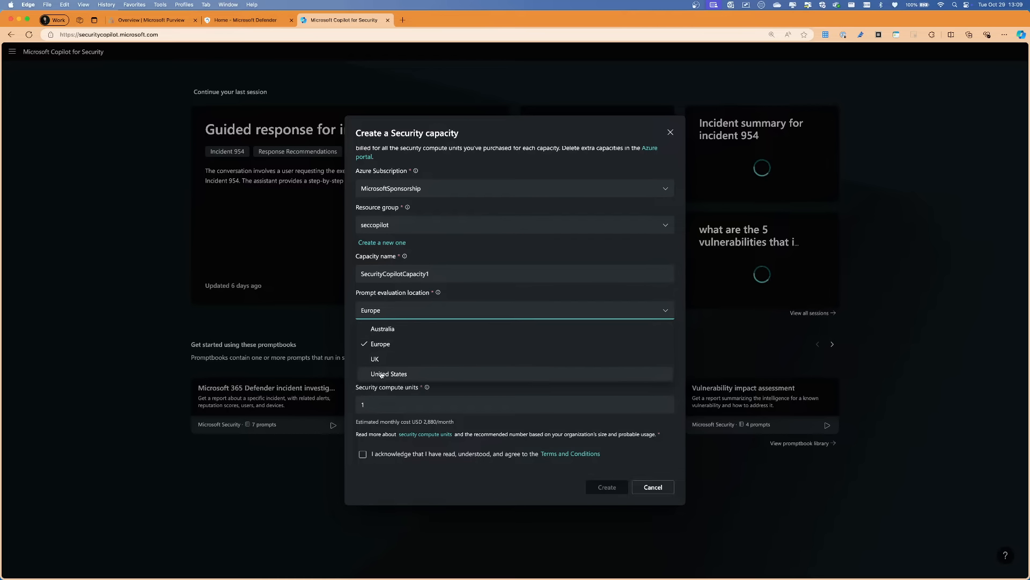
{"action": "left_click", "coordinate": [467, 373]}
{"action": "left_click", "coordinate": [429, 370]}
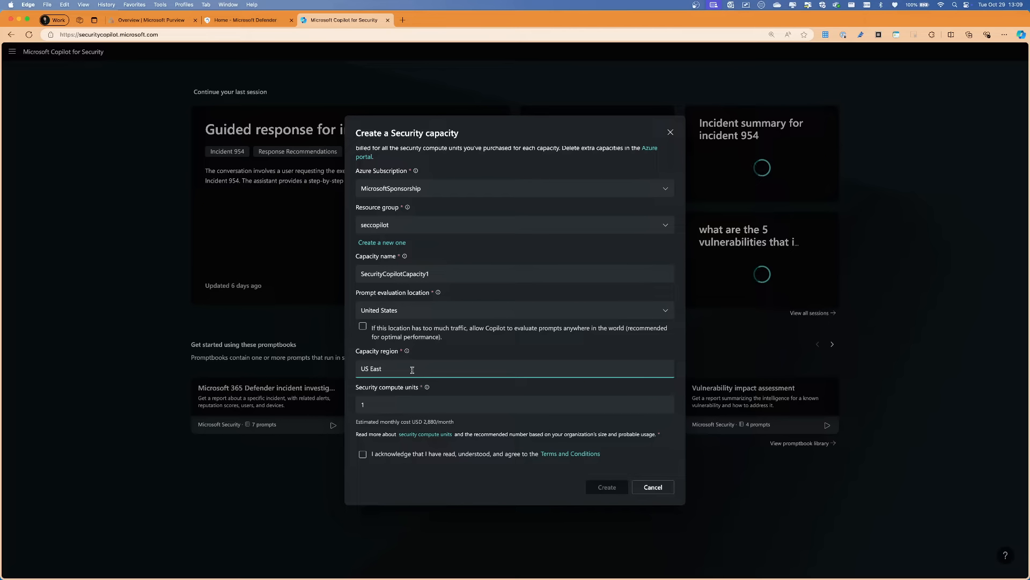
{"action": "left_click", "coordinate": [407, 311]}
{"action": "left_click", "coordinate": [389, 344]}
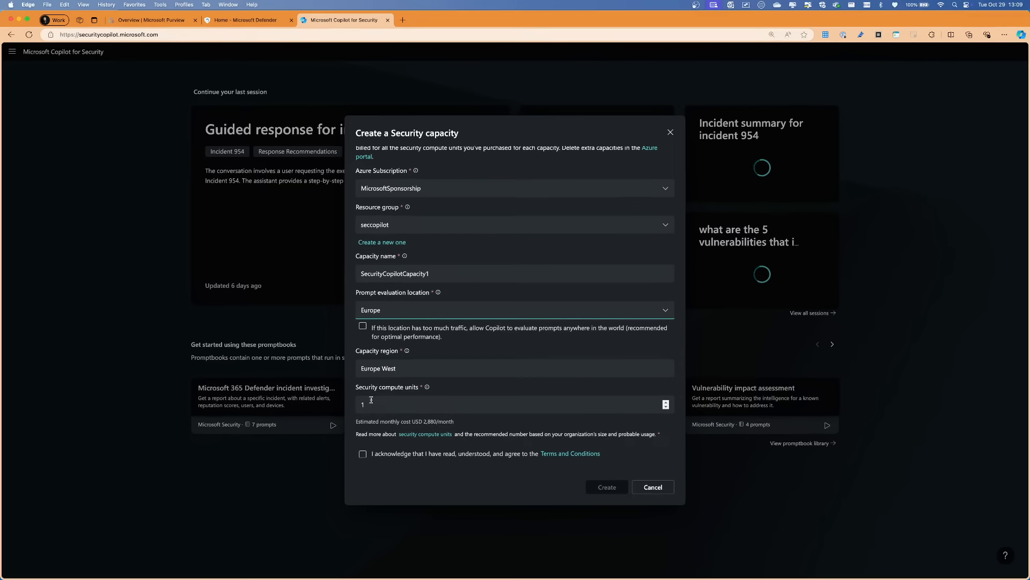
Agree to the capacity's terms and conditions and review the linked Azure legal information page.
{"action": "left_click", "coordinate": [371, 403]}
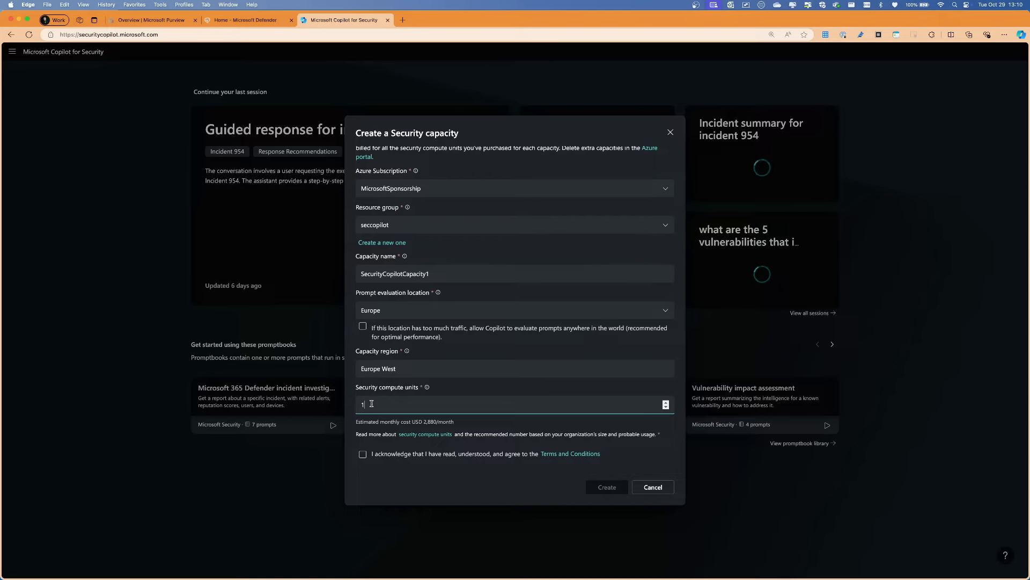
{"action": "left_click", "coordinate": [424, 455]}
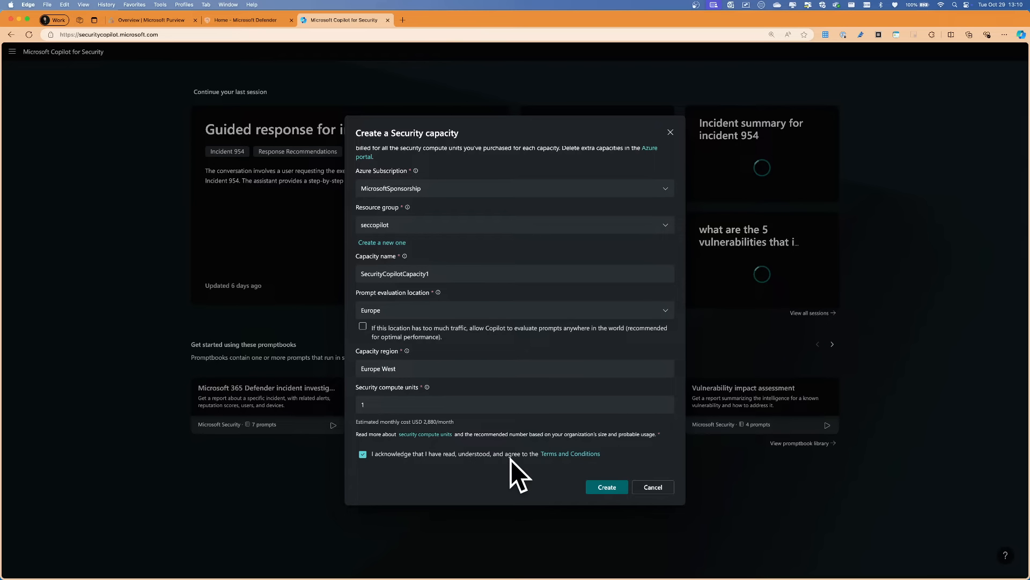
{"action": "left_click", "coordinate": [581, 456]}
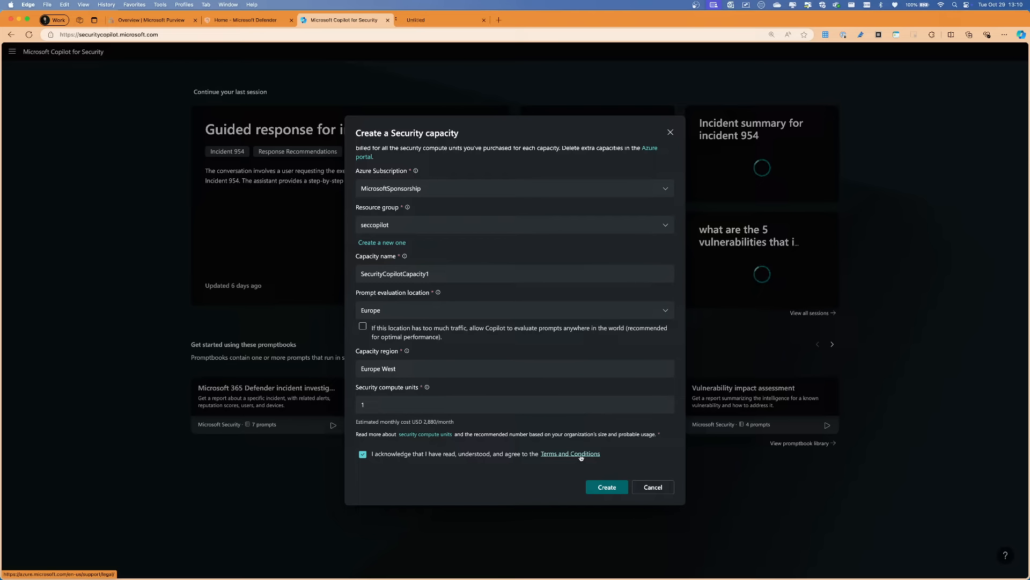
{"action": "left_click", "coordinate": [445, 21]}
{"action": "scroll", "coordinate": [360, 169], "scroll_direction": "down", "scroll_amount": 5}
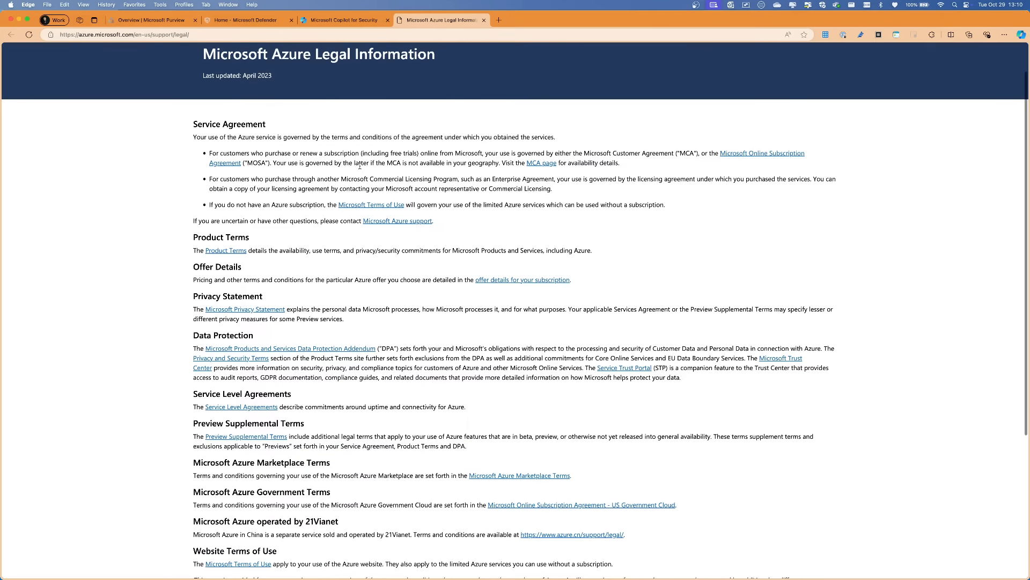
{"action": "scroll", "coordinate": [360, 169], "scroll_direction": "up", "scroll_amount": 10}
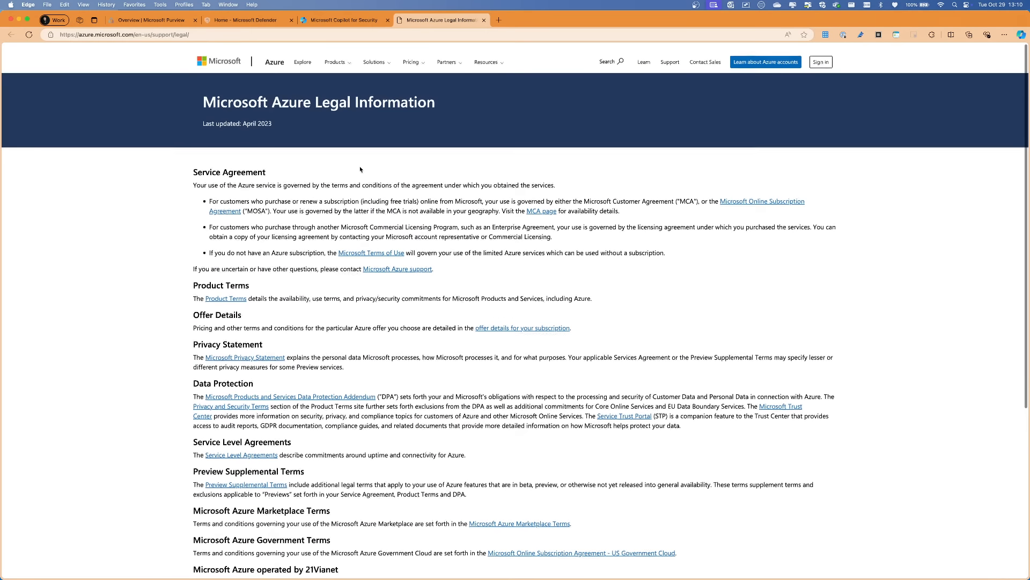
{"action": "left_click", "coordinate": [344, 20]}
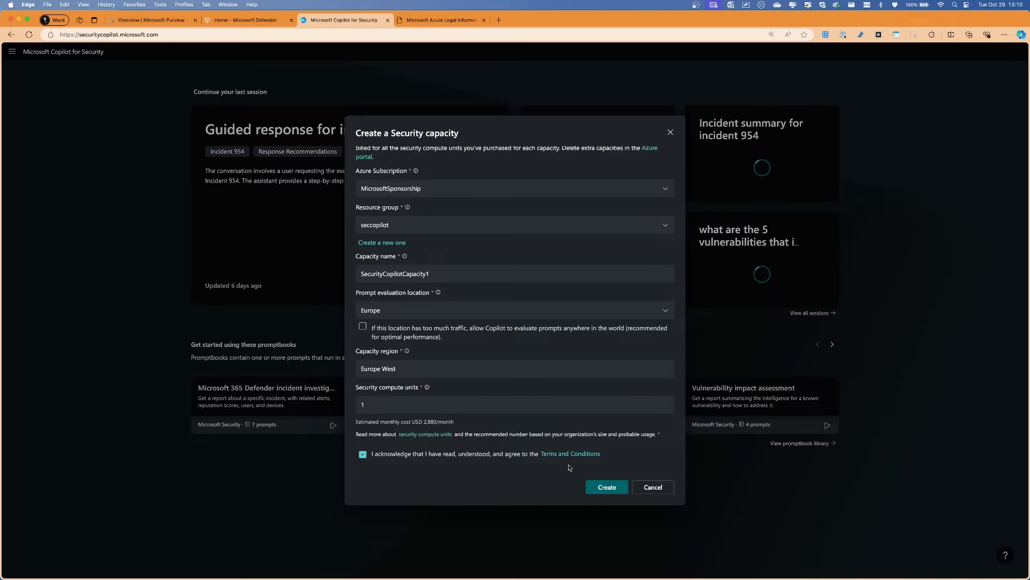
Create the security capacity and apply SecurityCopilotCapacity1 as the capacity Copilot uses.
{"action": "left_click", "coordinate": [601, 487]}
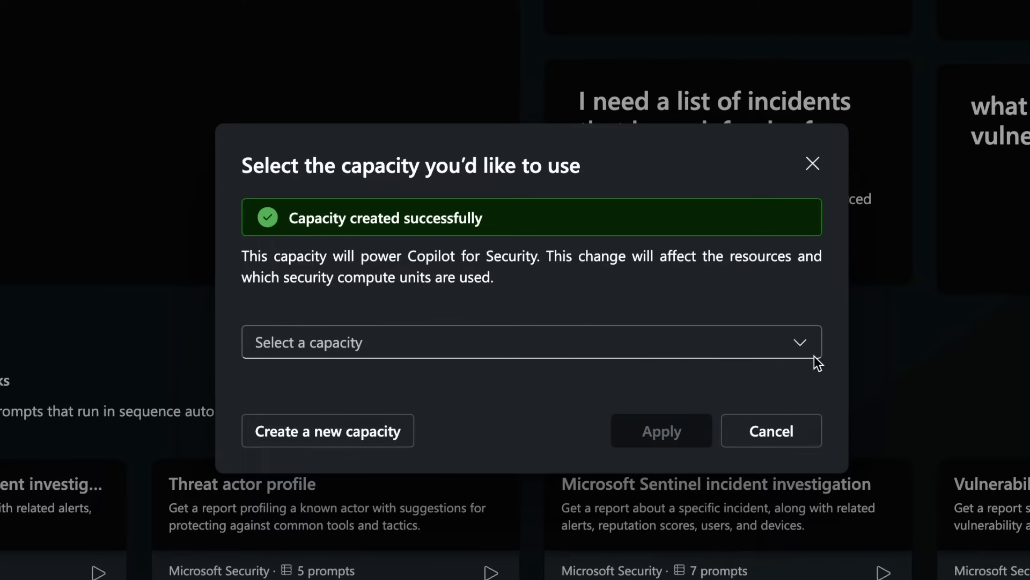
{"action": "left_click", "coordinate": [801, 344]}
{"action": "left_click", "coordinate": [409, 388]}
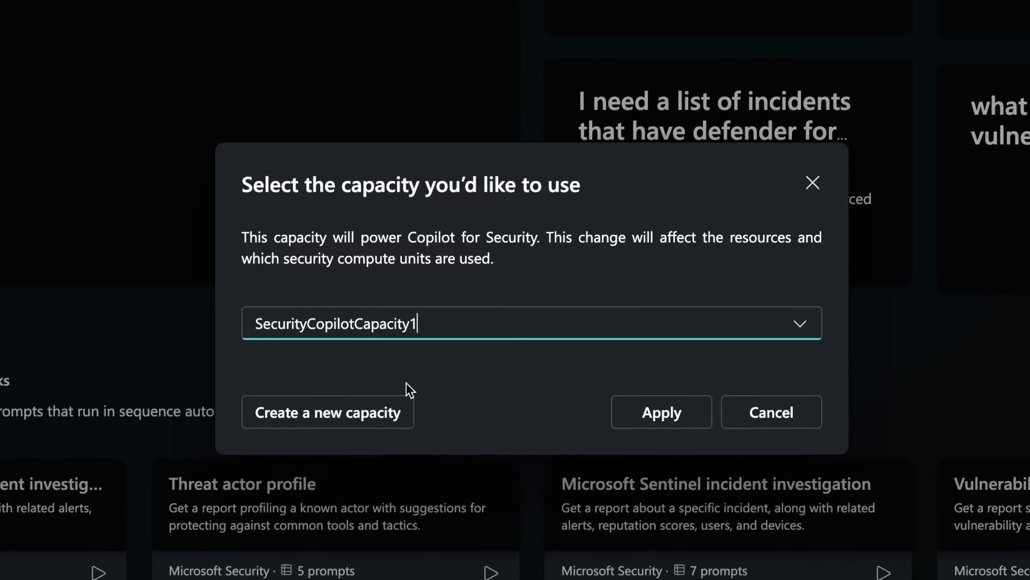
{"action": "left_click", "coordinate": [650, 414]}
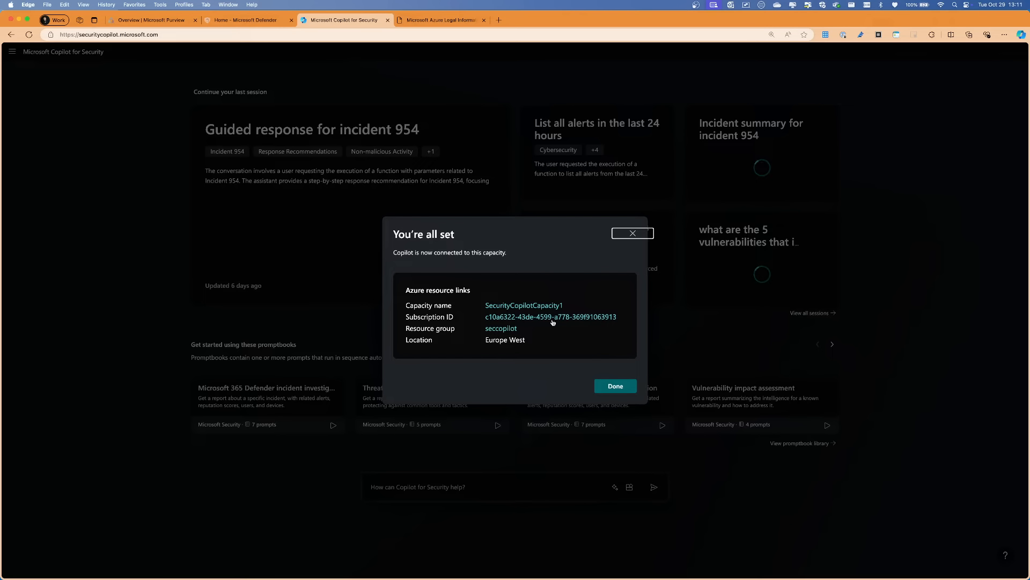
{"action": "left_click", "coordinate": [615, 386]}
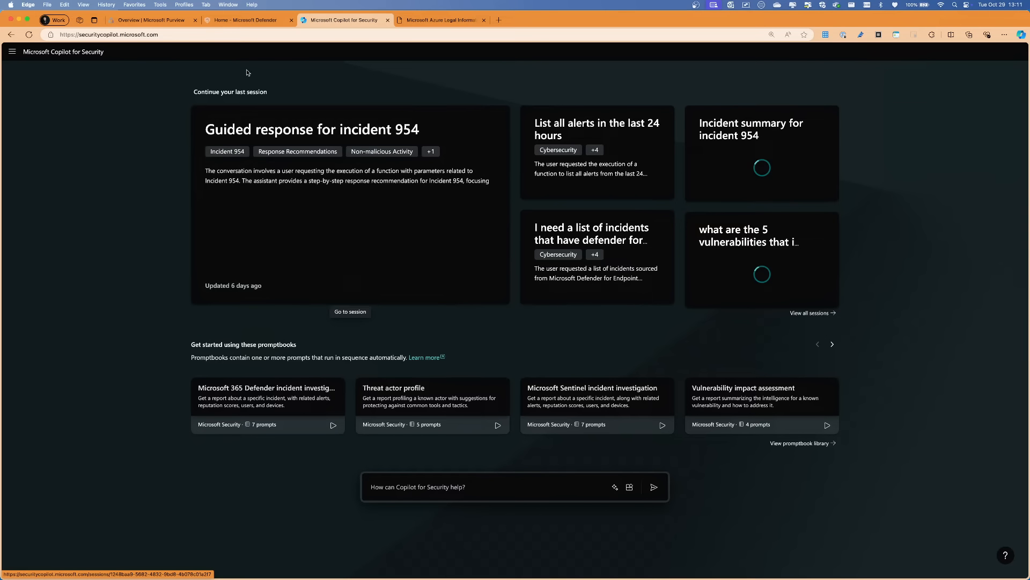
Examine the full list of Microsoft plugins and their on/off states in Copilot for Security's sources.
{"action": "left_click", "coordinate": [242, 21]}
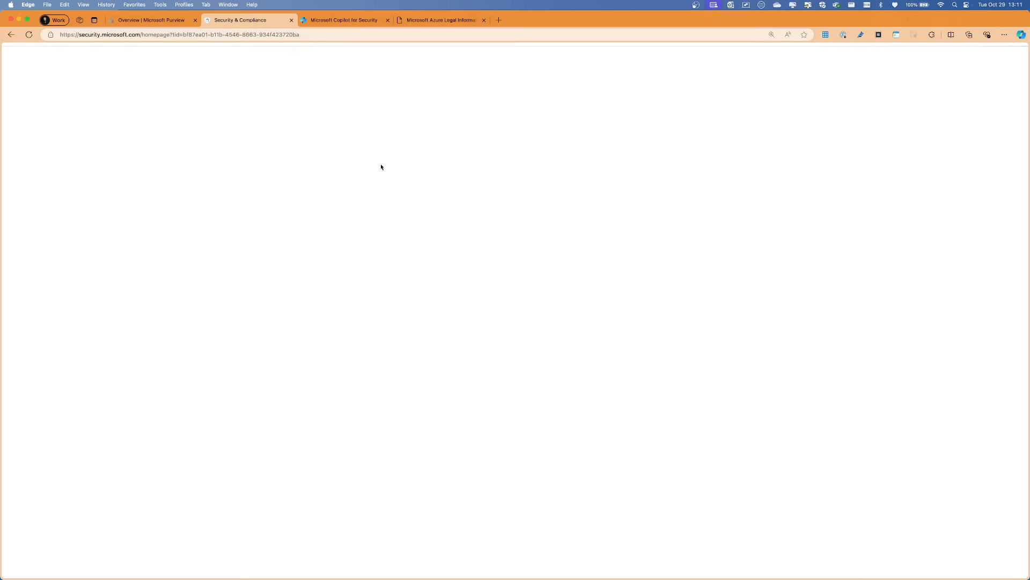
{"action": "left_click", "coordinate": [337, 21]}
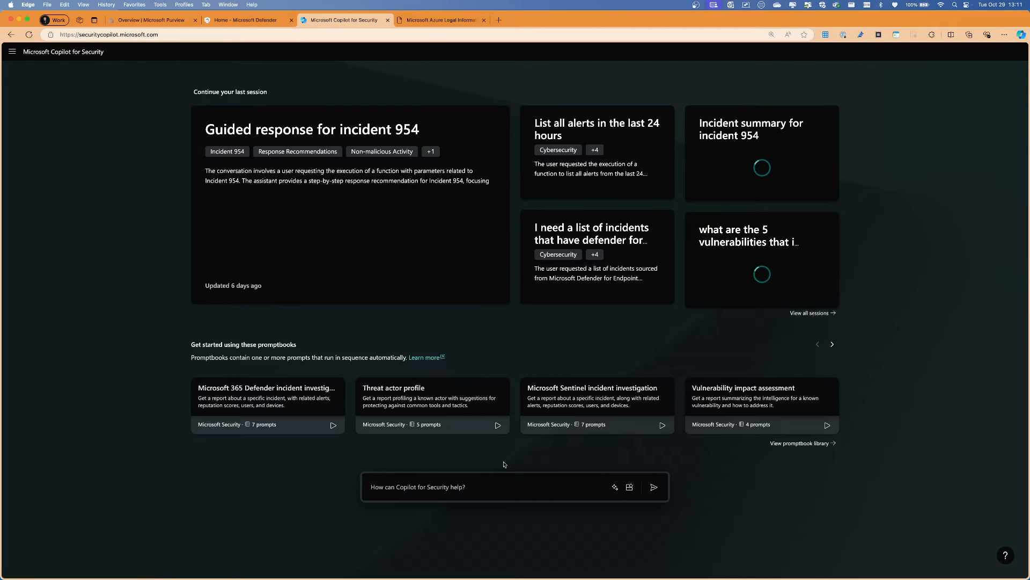
{"action": "left_click", "coordinate": [481, 488]}
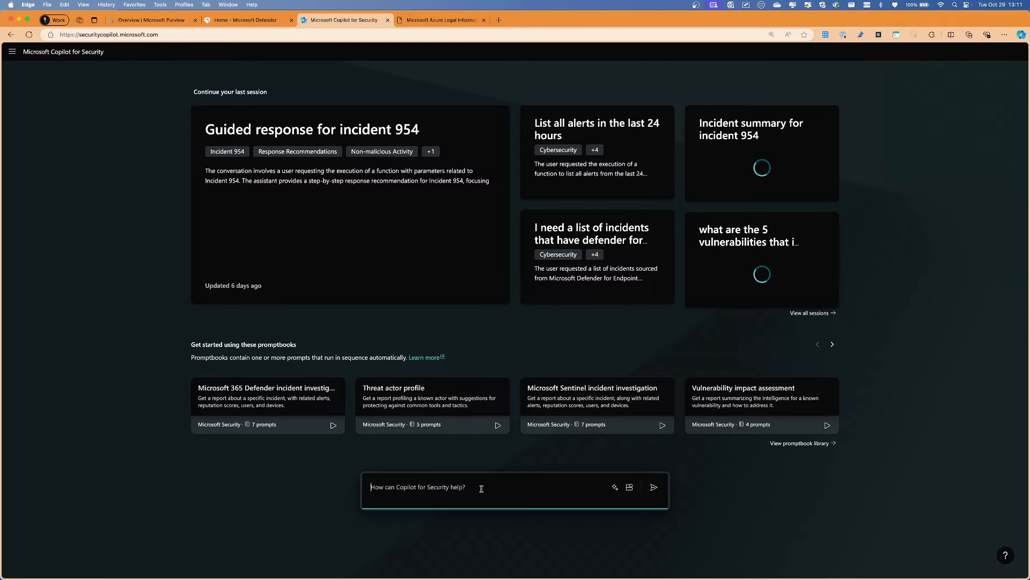
{"action": "left_click", "coordinate": [630, 486]}
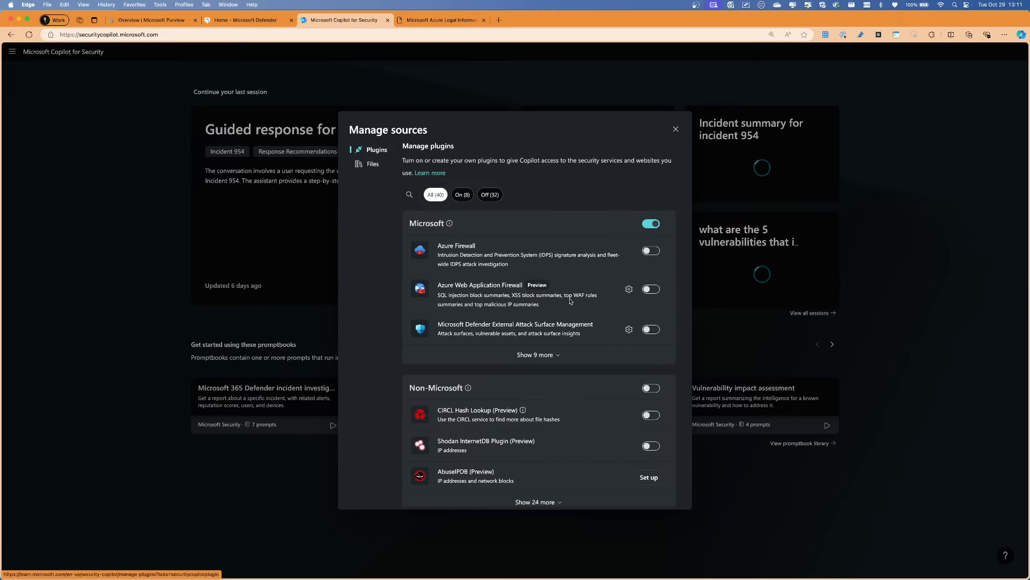
{"action": "scroll", "coordinate": [534, 337], "scroll_direction": "down", "scroll_amount": 1}
{"action": "left_click", "coordinate": [534, 329]}
{"action": "scroll", "coordinate": [476, 220], "scroll_direction": "down", "scroll_amount": 3}
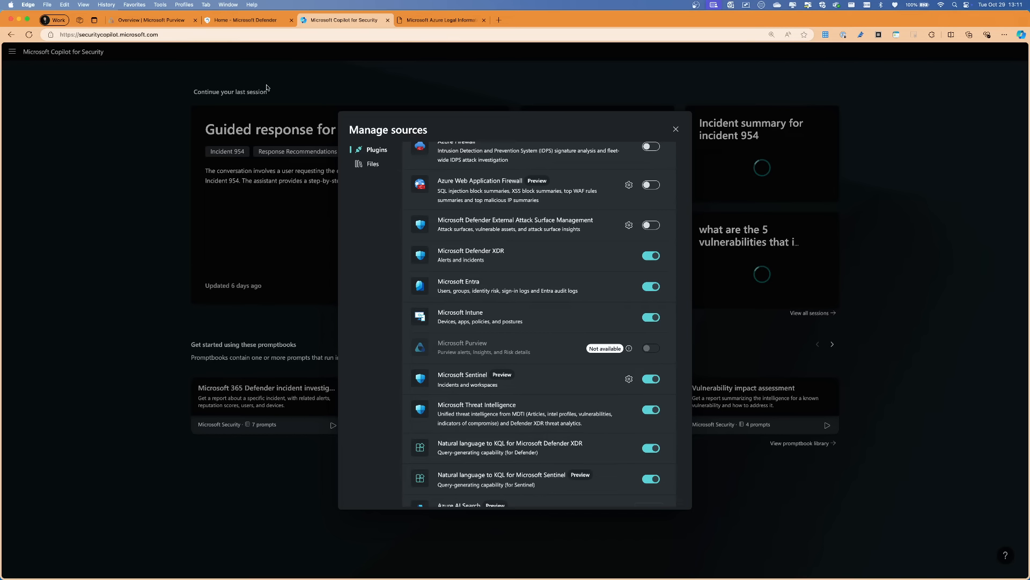
Switch to Microsoft Defender and open the "Vulnerability scanner detected" incident with ID 1017 from the incidents list.
{"action": "left_click", "coordinate": [262, 21]}
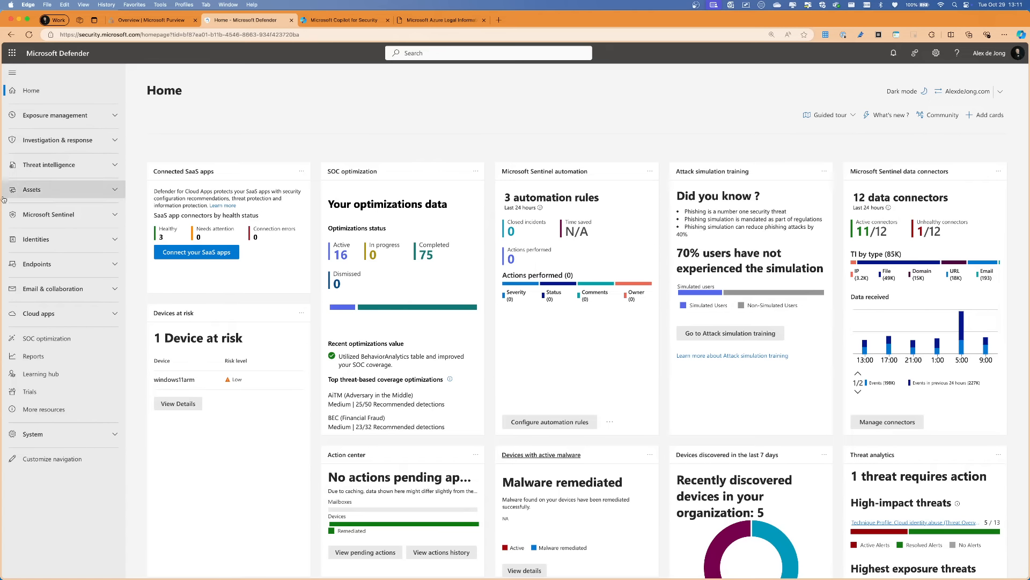
{"action": "left_click", "coordinate": [93, 142]}
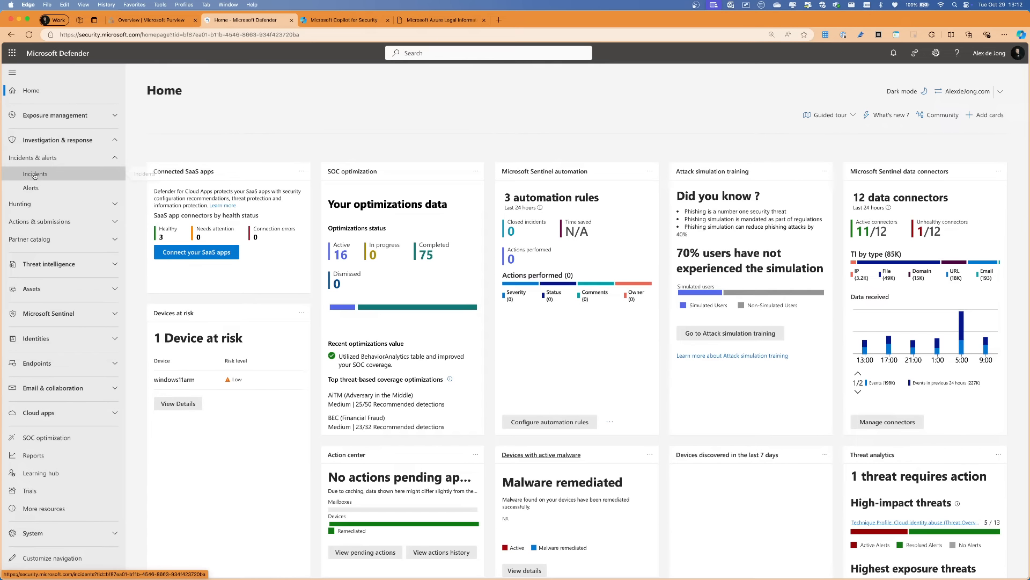
{"action": "left_click", "coordinate": [34, 173]}
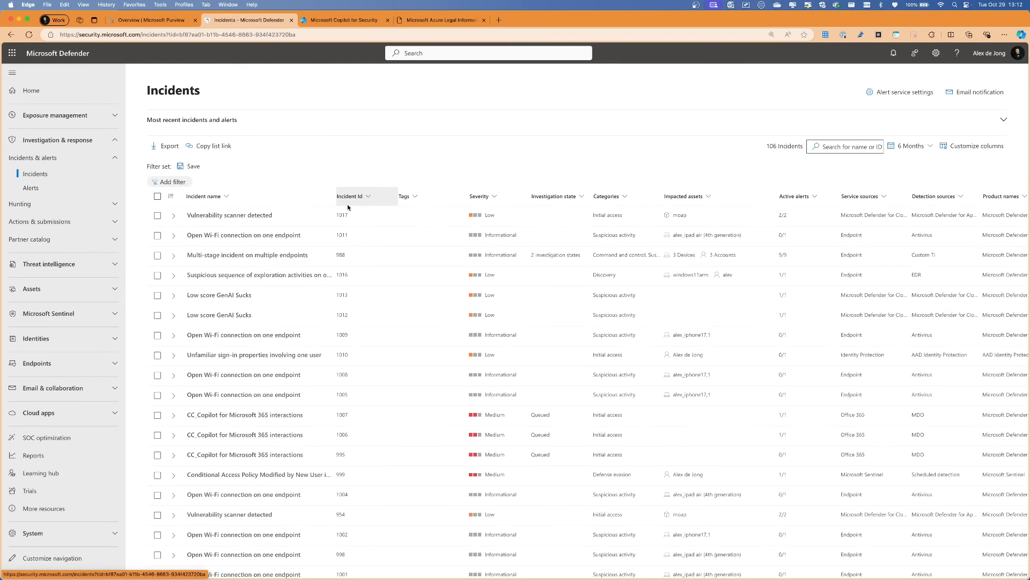
{"action": "left_click", "coordinate": [220, 215]}
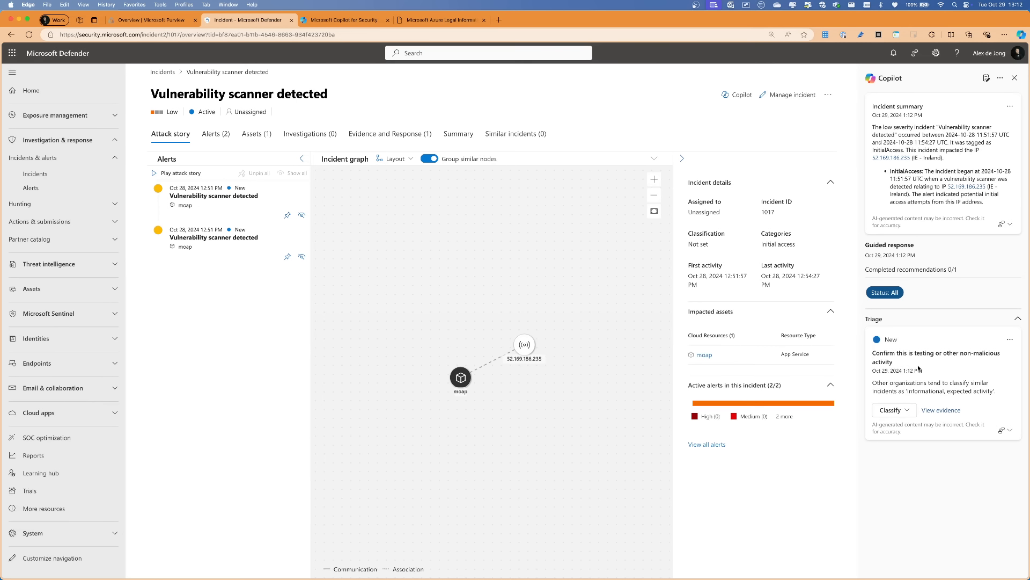
Review the evidence link and classification options of Copilot's triage recommendation without choosing a classification, and close Copilot for this incident.
{"action": "left_click", "coordinate": [939, 411]}
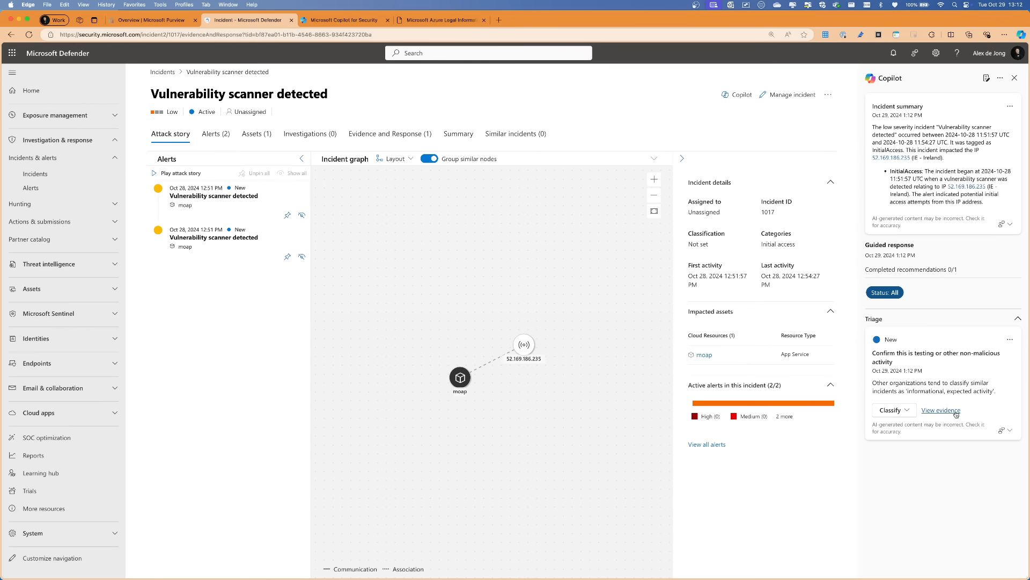
{"action": "left_click", "coordinate": [897, 410]}
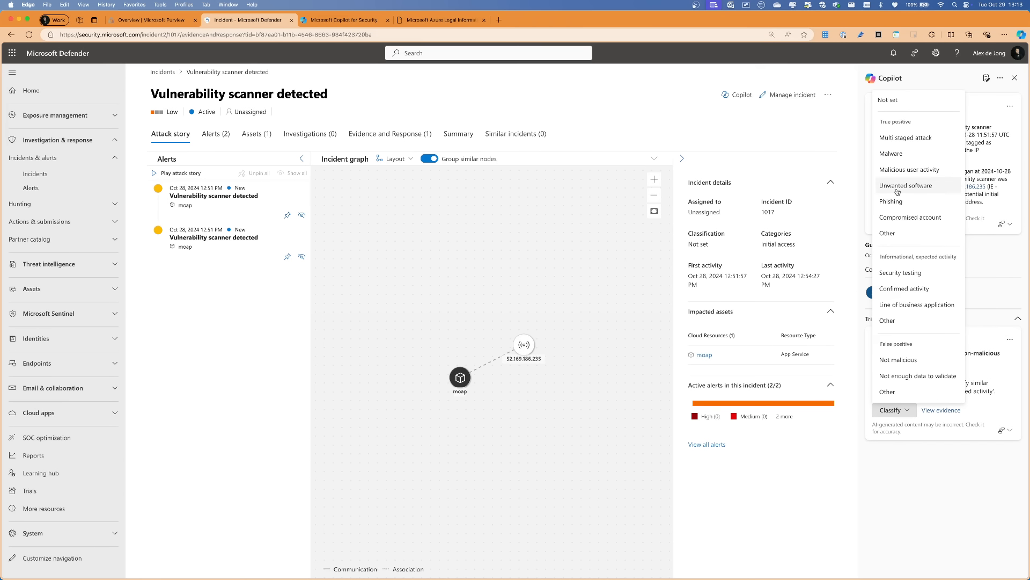
{"action": "left_click", "coordinate": [586, 471]}
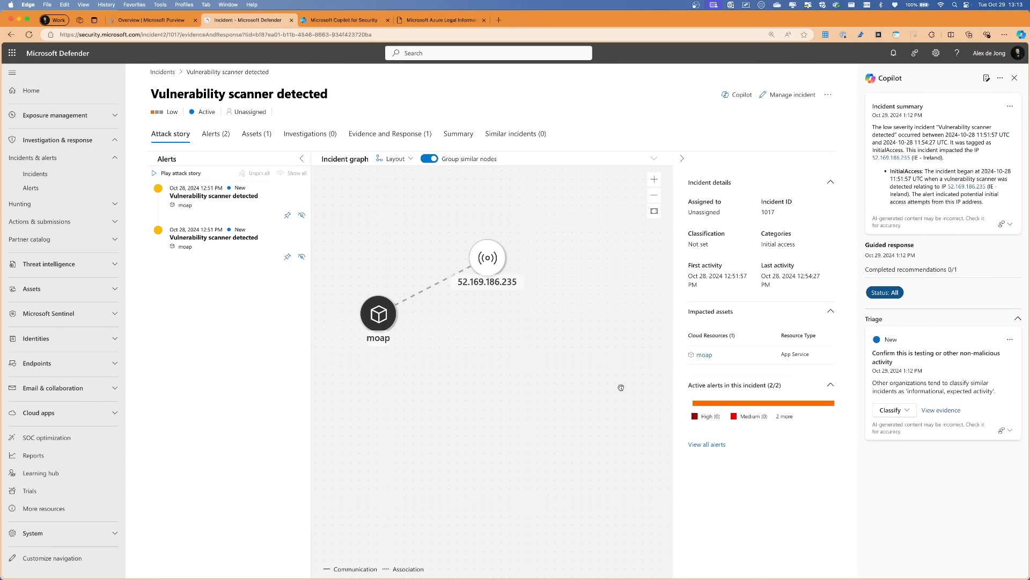
{"action": "left_click", "coordinate": [1015, 78]}
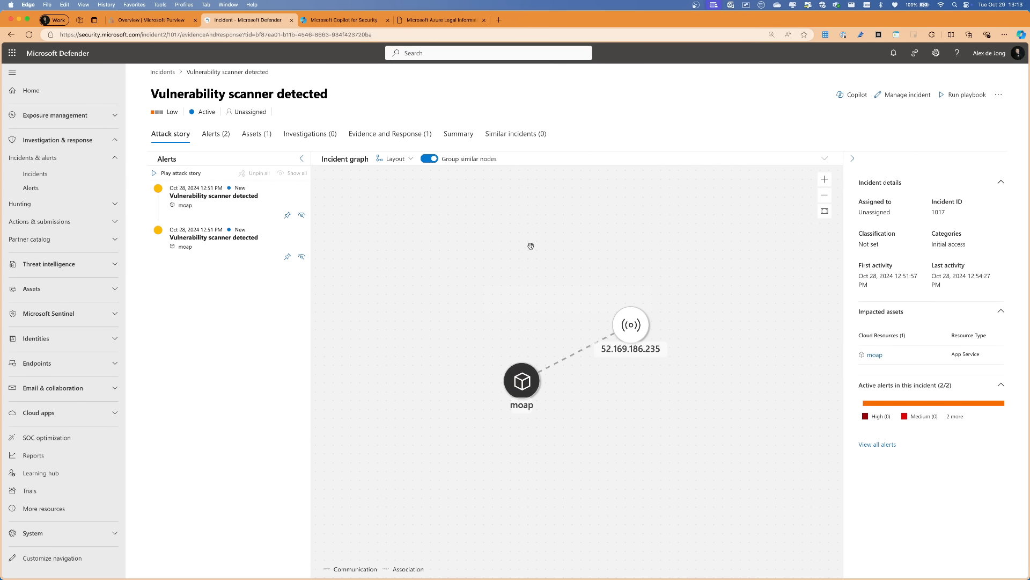
Return to the Defender home page, free of the multi-tenant tip, and switch to the PowerPoint slide on onboarding to Microsoft Copilot for Security.
{"action": "left_click", "coordinate": [31, 90]}
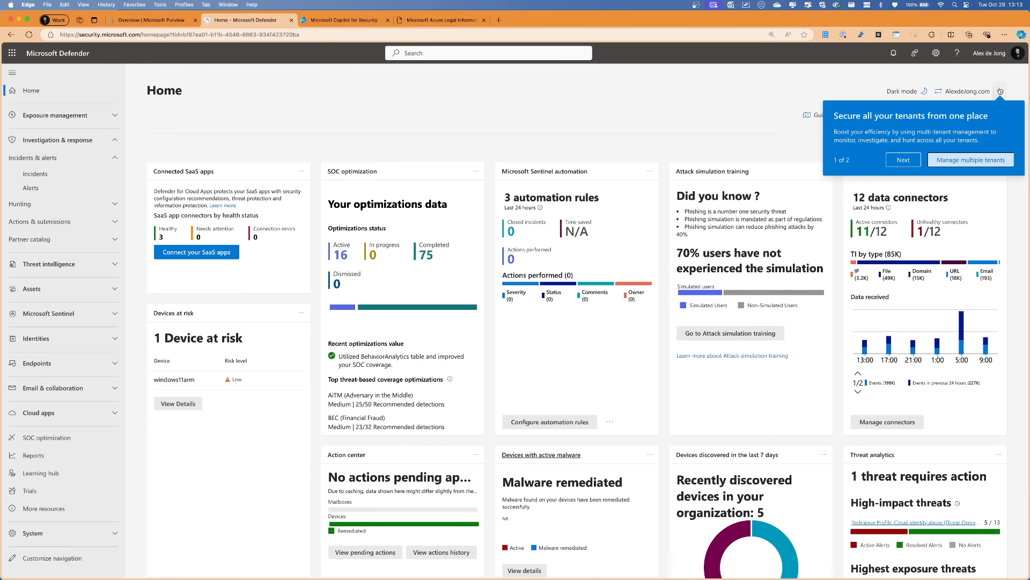
{"action": "key", "text": "Escape"}
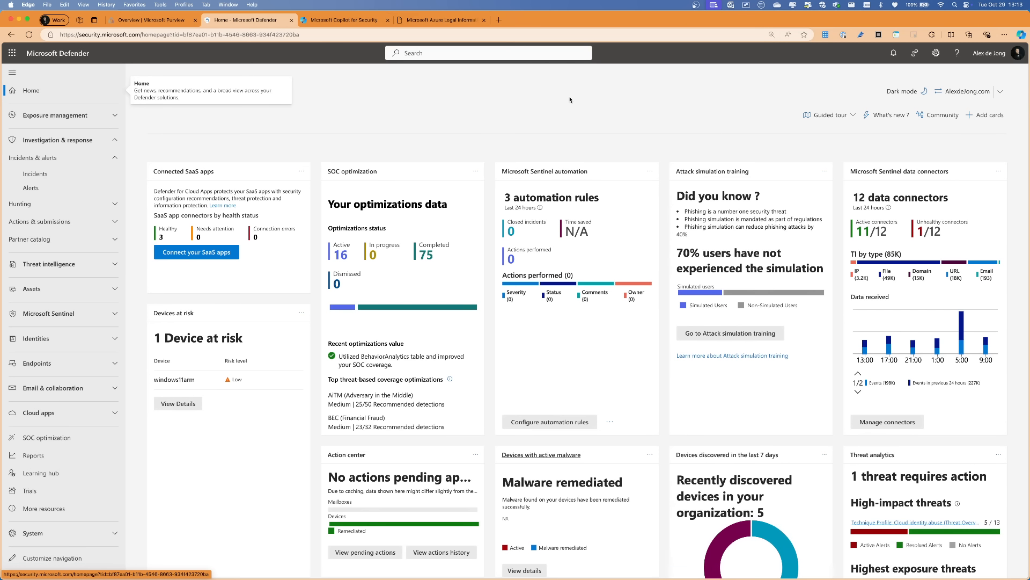
{"action": "key", "text": "ctrl+Up"}
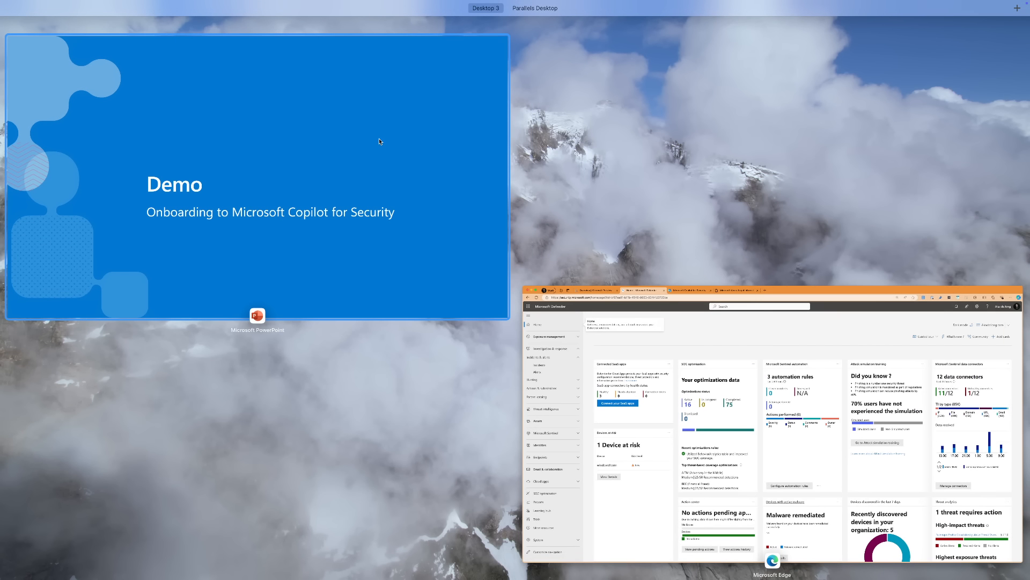
{"action": "left_click", "coordinate": [387, 150]}
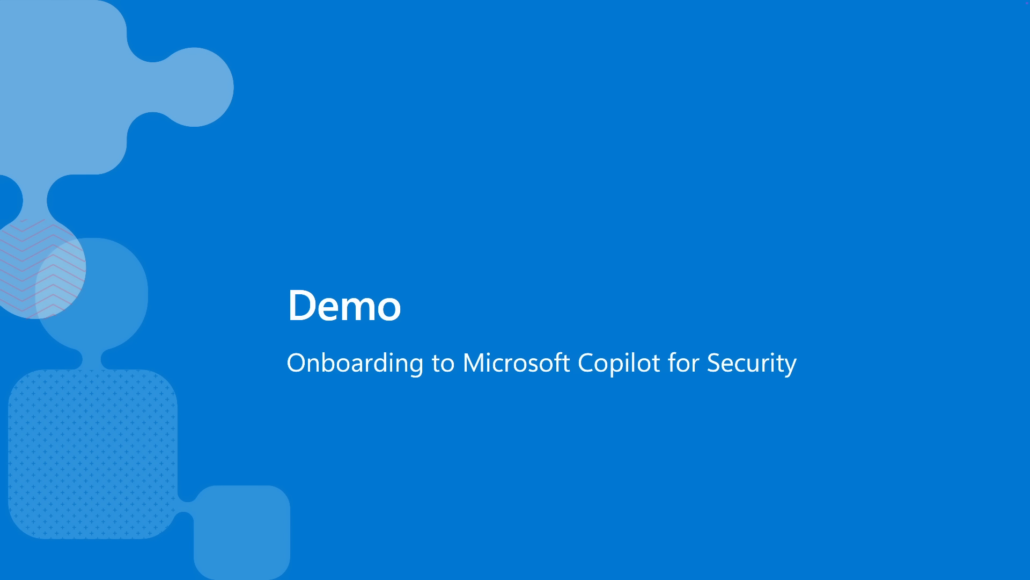